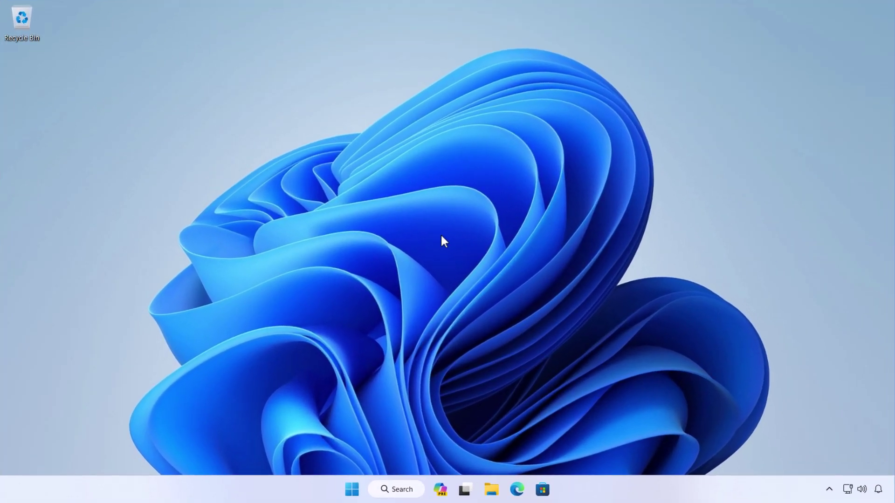
Browse the Accounts settings, looking at the Windows backup and sign-in options pages.
{"action": "key", "text": "super"}
{"action": "left_click", "coordinate": [378, 158]}
{"action": "left_click", "coordinate": [182, 277]}
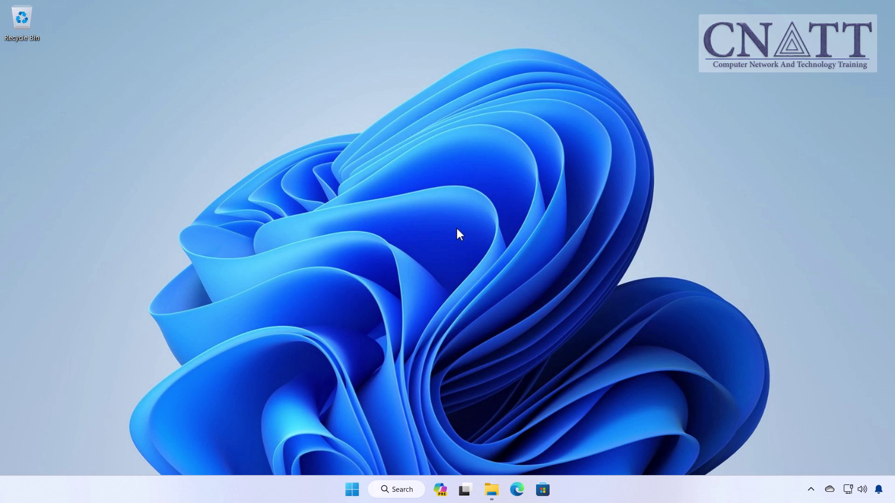
{"action": "key", "text": "super"}
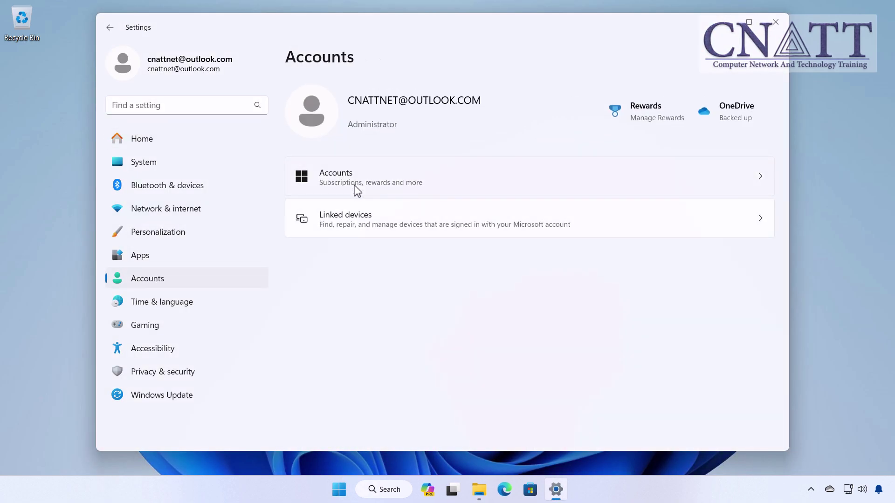
{"action": "left_click", "coordinate": [357, 190]}
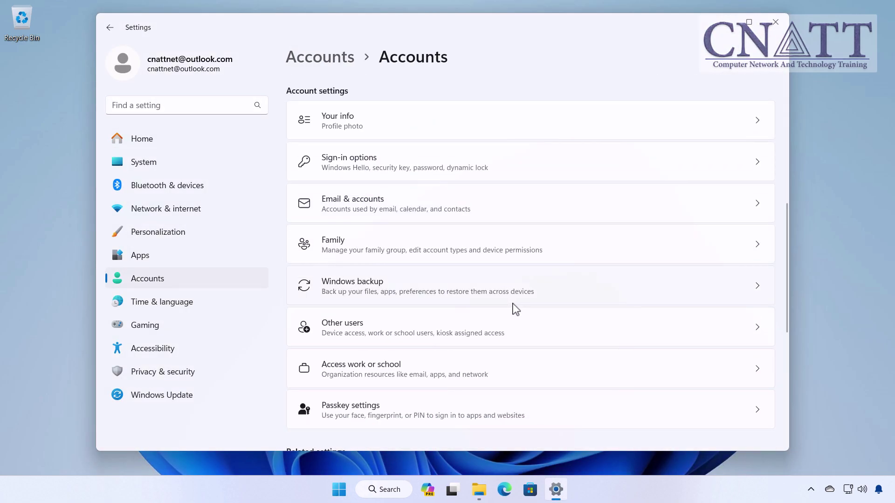
{"action": "left_click", "coordinate": [515, 309]}
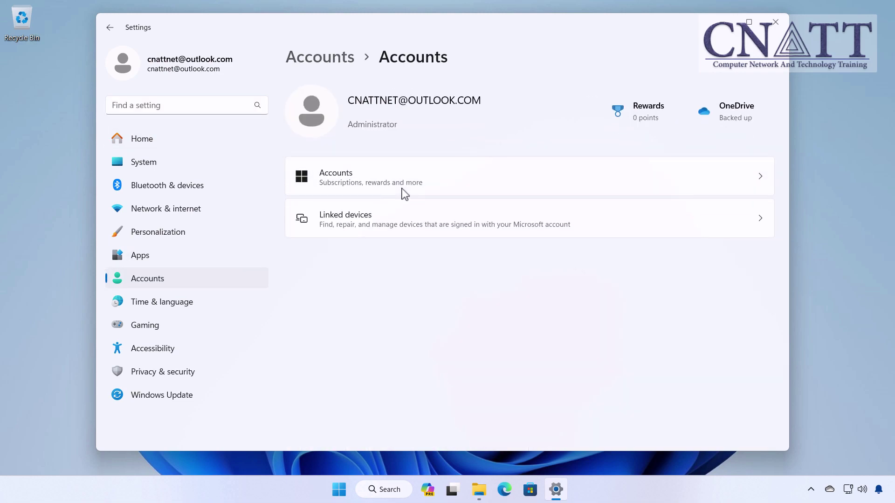
{"action": "scroll", "coordinate": [420, 235], "scroll_direction": "down", "scroll_amount": 4}
{"action": "left_click", "coordinate": [421, 235]}
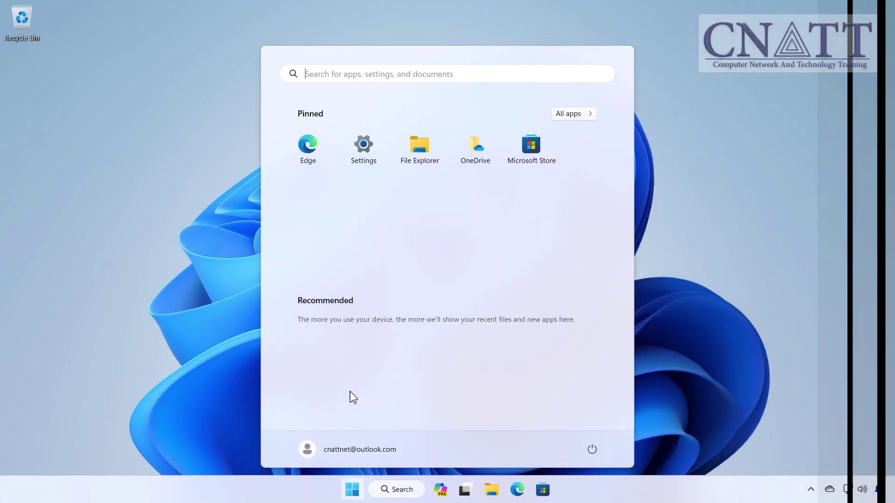
Check the Microsoft account and family settings, then search 'rewards' for the Microsoft Rewards settings.
{"action": "left_click", "coordinate": [364, 150]}
{"action": "left_click", "coordinate": [198, 307]}
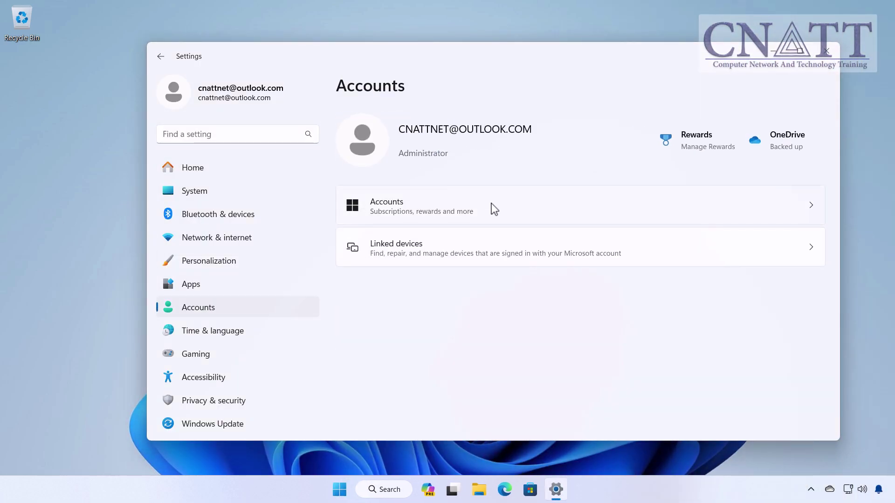
{"action": "left_click", "coordinate": [493, 207]}
{"action": "left_click", "coordinate": [559, 315]}
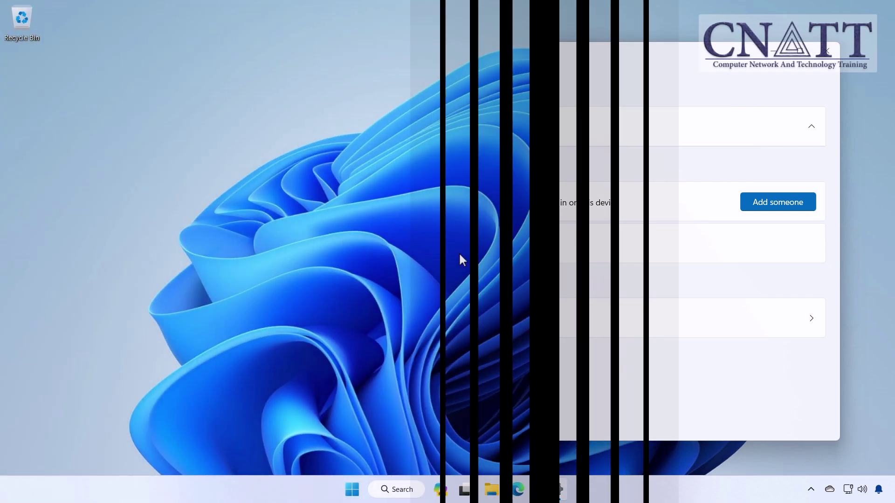
{"action": "left_click", "coordinate": [347, 489]}
{"action": "type", "text": "rewards"}
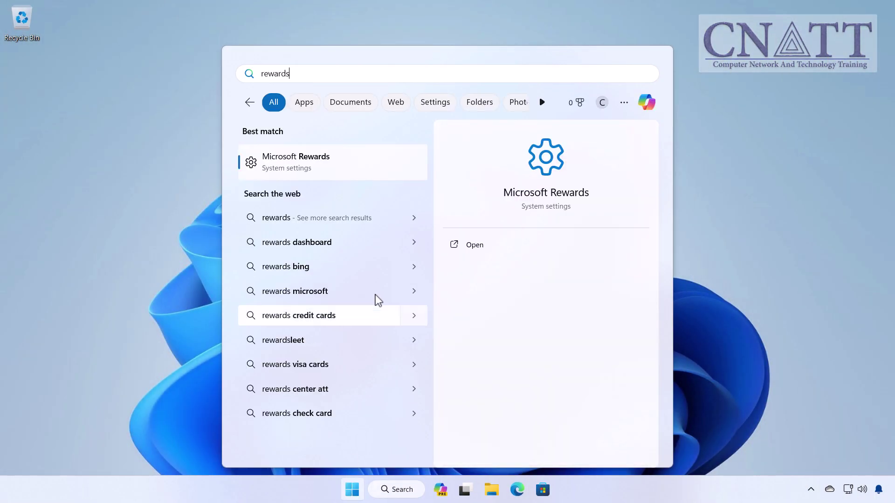
{"action": "key", "text": "Return"}
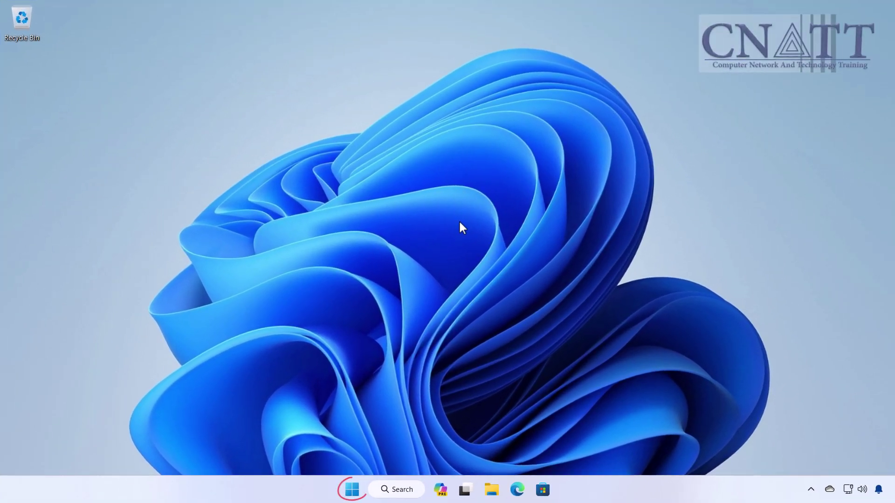
Reach Accounts > Your info through the Start button's quick links menu and Settings.
{"action": "right_click", "coordinate": [352, 489]}
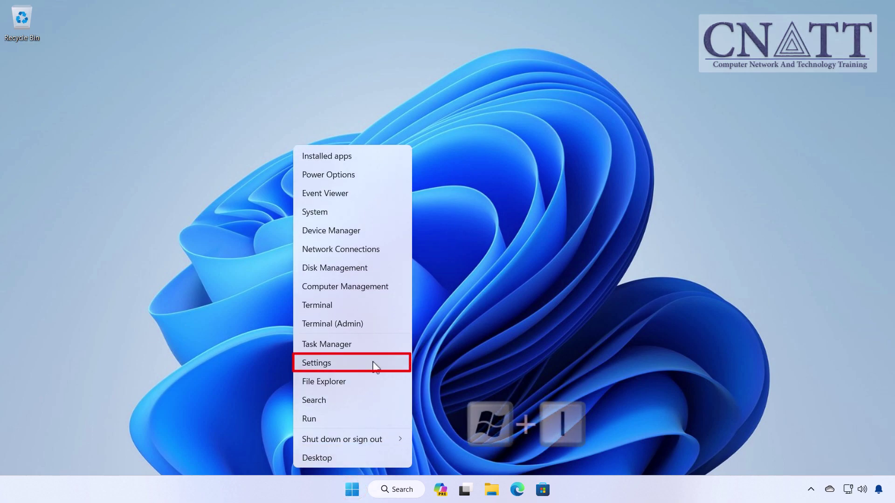
{"action": "left_click", "coordinate": [373, 363]}
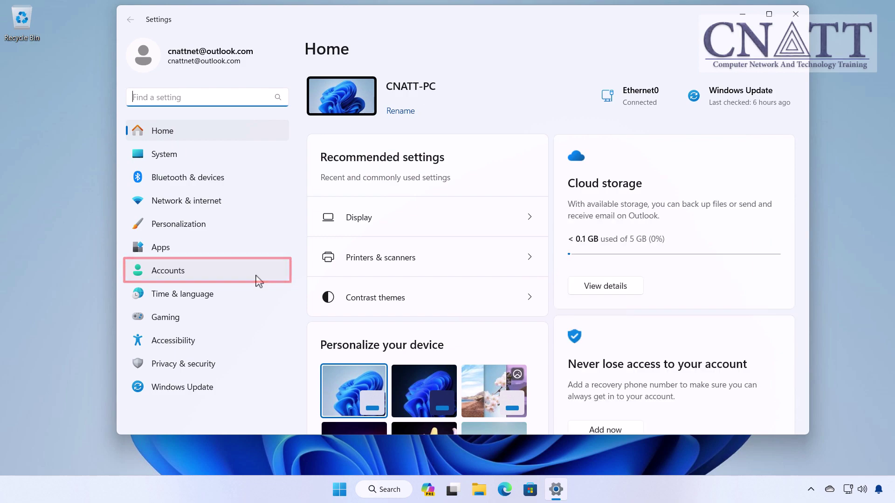
{"action": "left_click", "coordinate": [258, 280]}
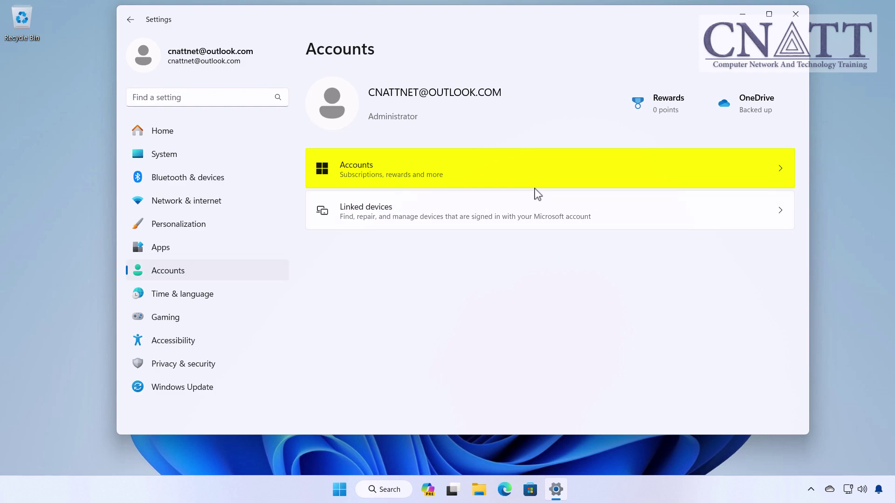
{"action": "left_click", "coordinate": [556, 183]}
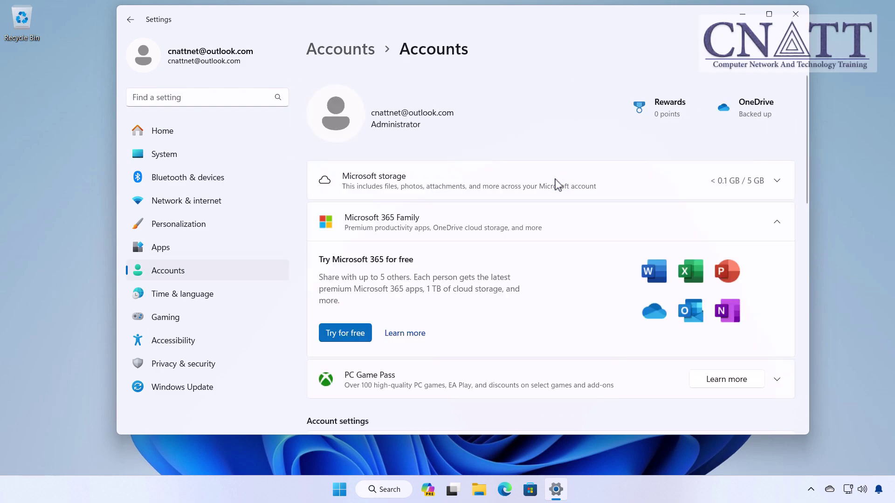
{"action": "scroll", "coordinate": [556, 183], "scroll_direction": "down", "scroll_amount": 5}
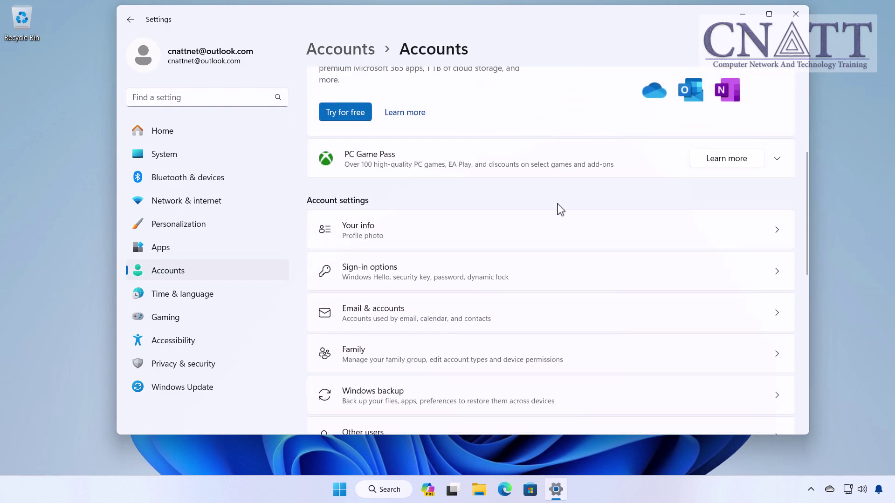
{"action": "left_click", "coordinate": [567, 245]}
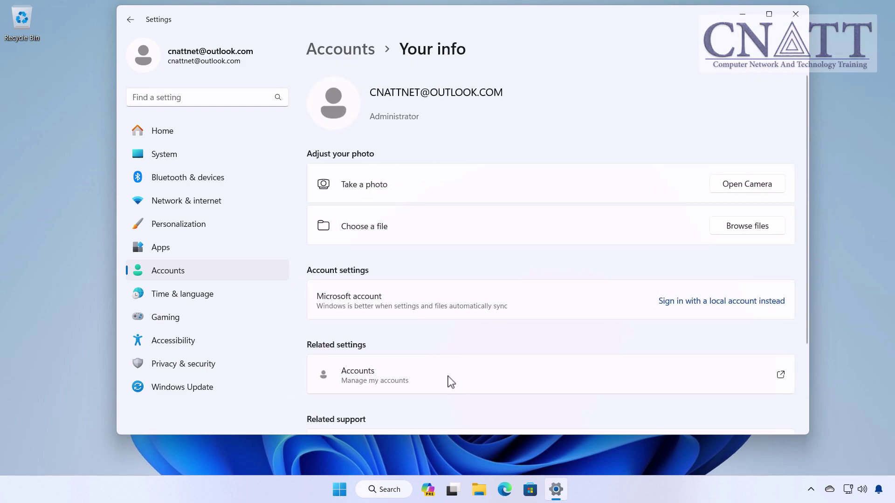
Reopen the Your info page from the signed-in account's options in the Start menu.
{"action": "left_click", "coordinate": [339, 489]}
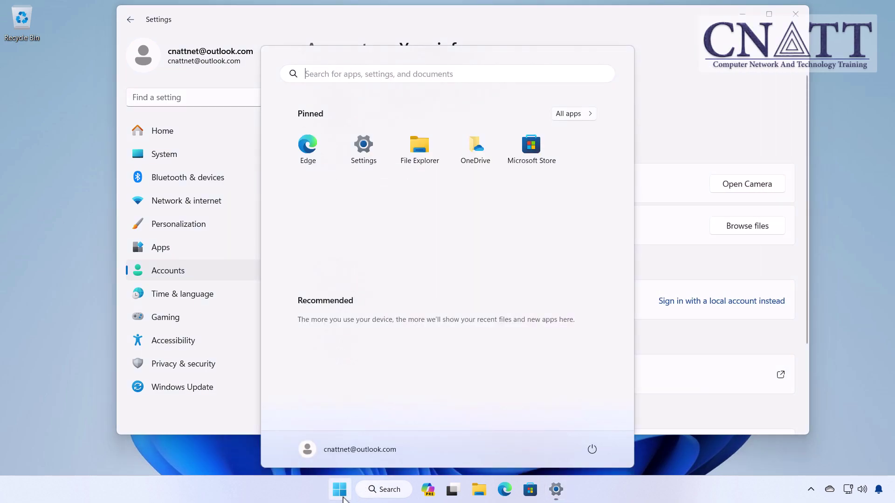
{"action": "left_click", "coordinate": [347, 454]}
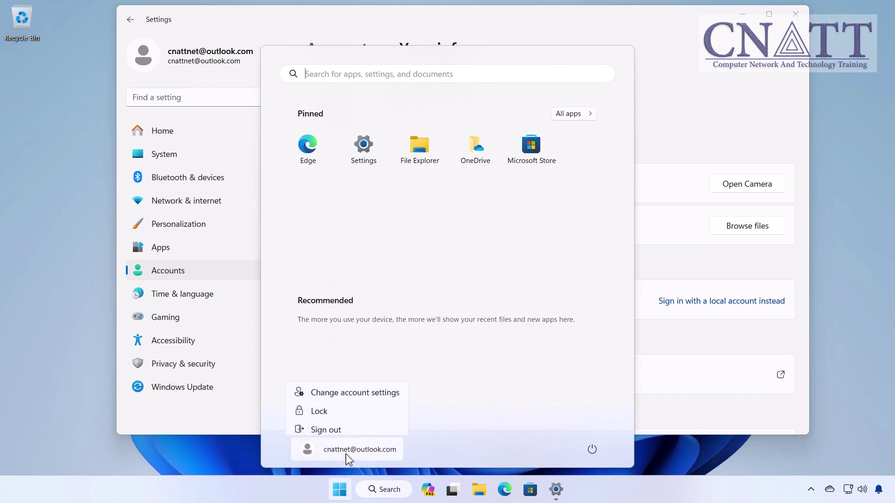
{"action": "left_click", "coordinate": [356, 394]}
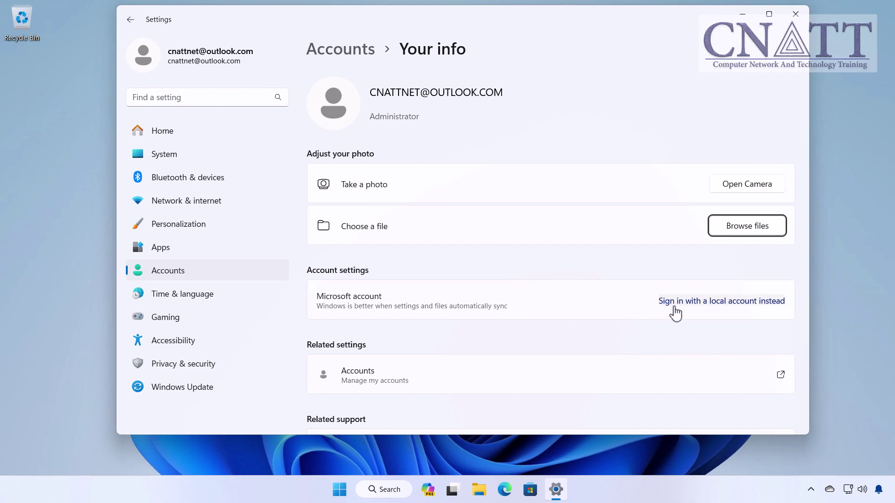
Choose 'Sign in with a local account instead' and confirm identity with the account PIN.
{"action": "left_click", "coordinate": [675, 303]}
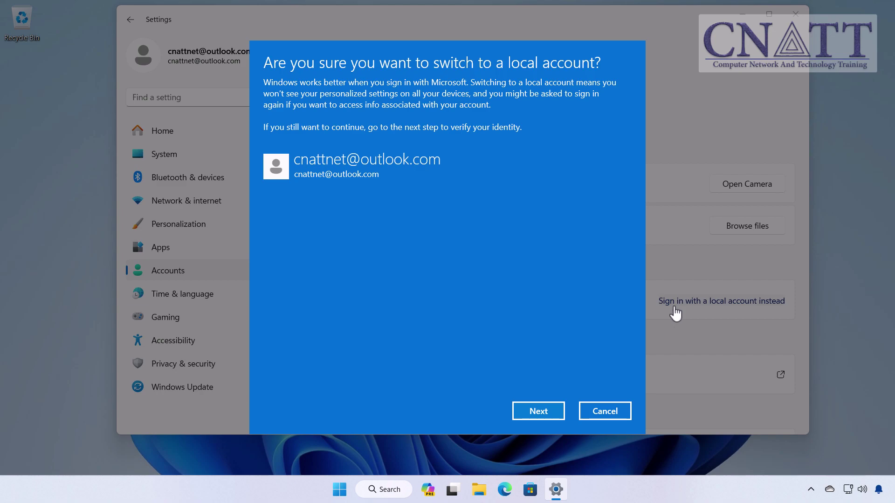
{"action": "left_click", "coordinate": [558, 412]}
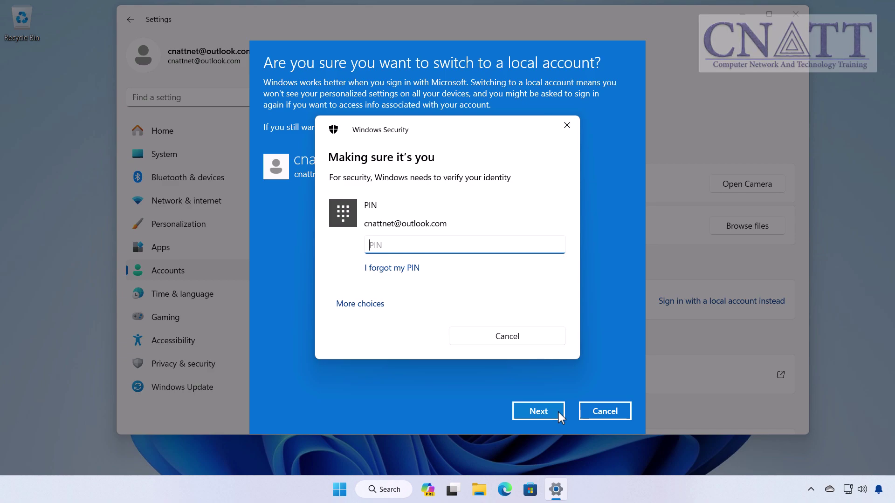
{"action": "type", "text": "••••"}
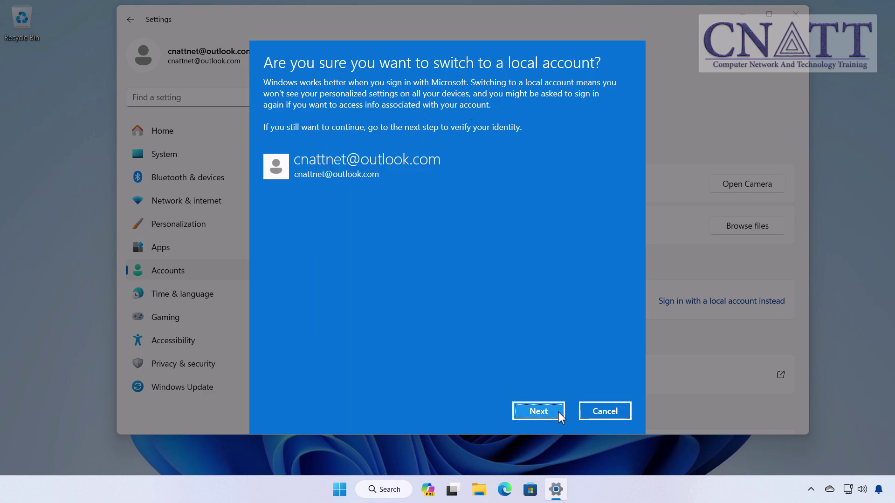
Keep user name CNATT, enter and confirm a new password, and add the hint 'usual'.
{"action": "left_click", "coordinate": [558, 412]}
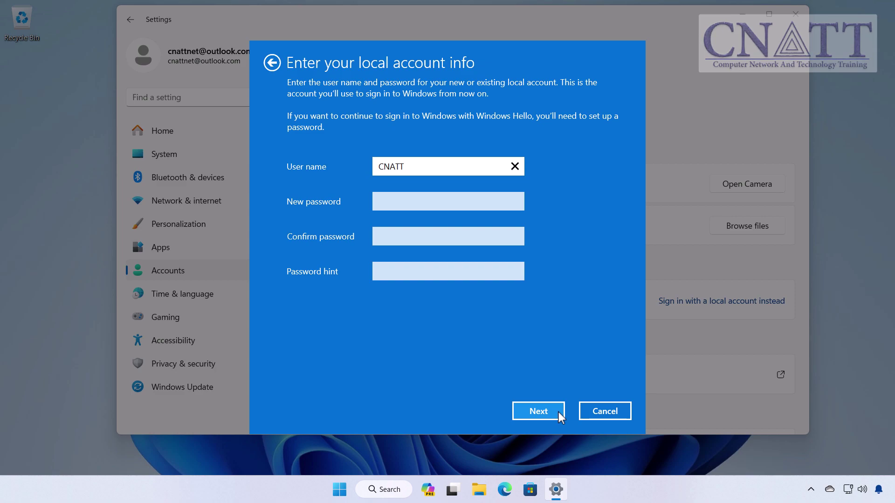
{"action": "left_click", "coordinate": [410, 203]}
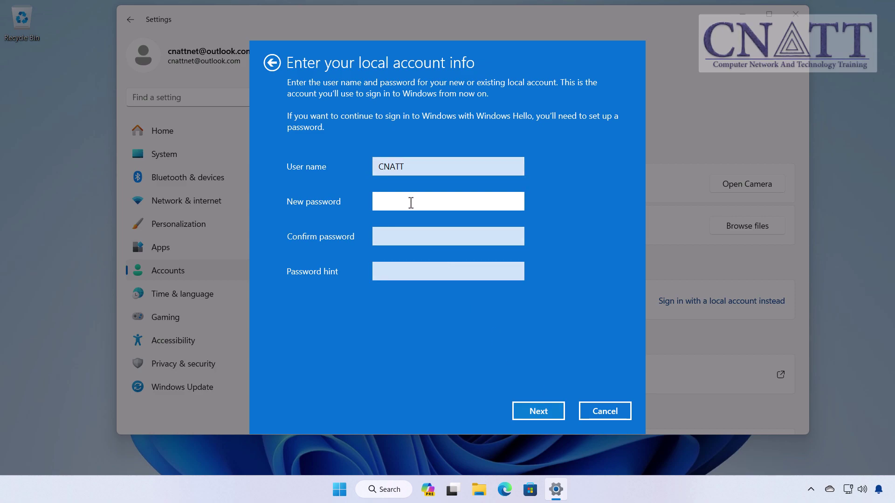
{"action": "type", "text": "Pass"}
{"action": "key", "text": "Tab"}
{"action": "type", "text": "Pass"}
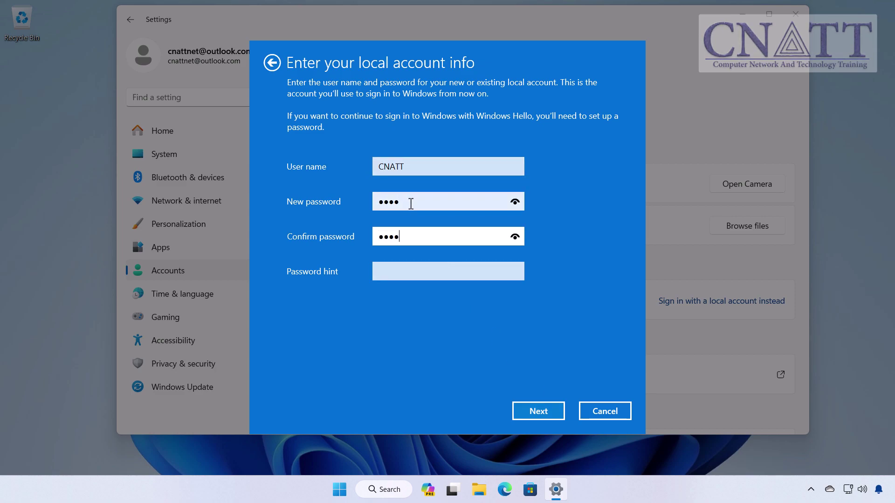
{"action": "left_click", "coordinate": [395, 270]}
{"action": "type", "text": "usua"}
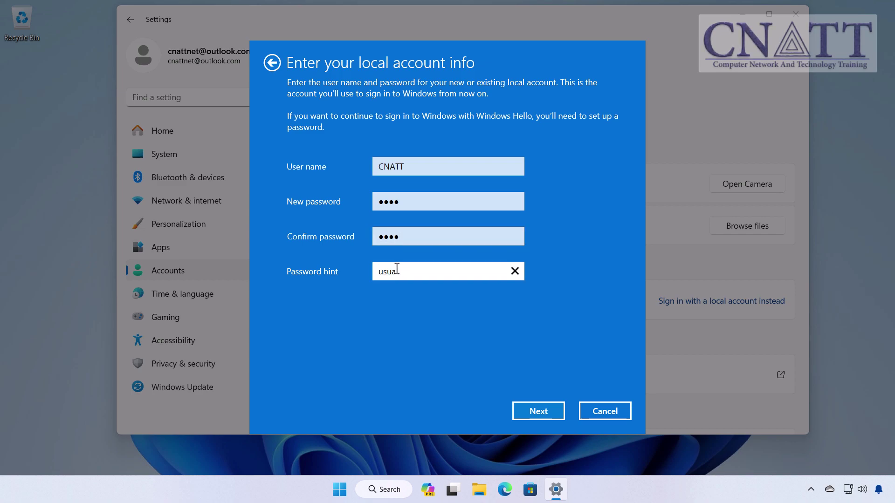
{"action": "type", "text": "l"}
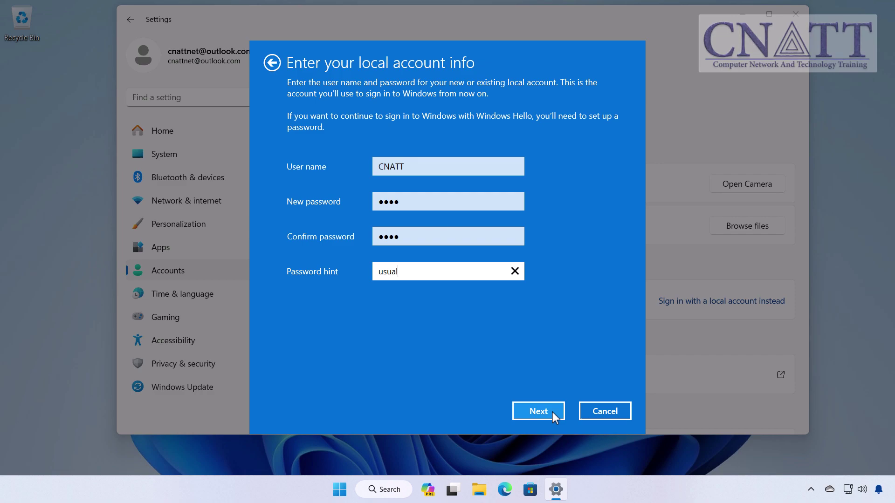
{"action": "left_click", "coordinate": [552, 412]}
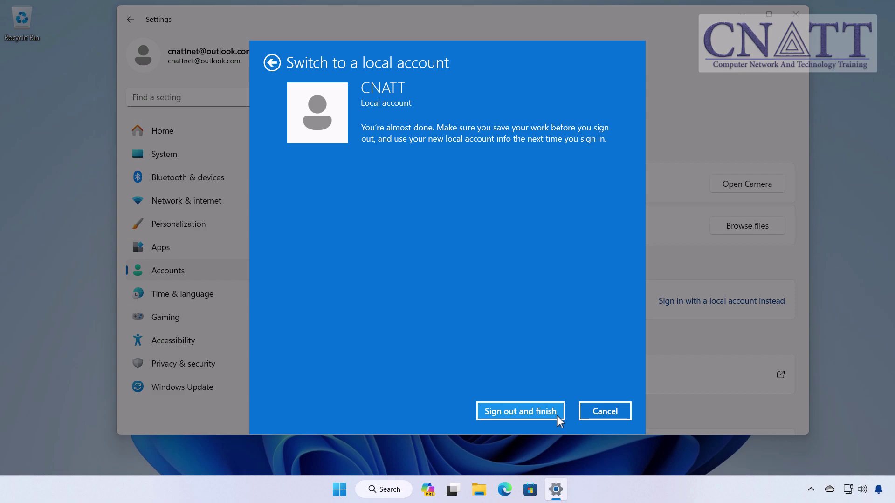
Sign out to finish the switch, sign back in with the PIN, and show CNATT's account options.
{"action": "left_click", "coordinate": [557, 416]}
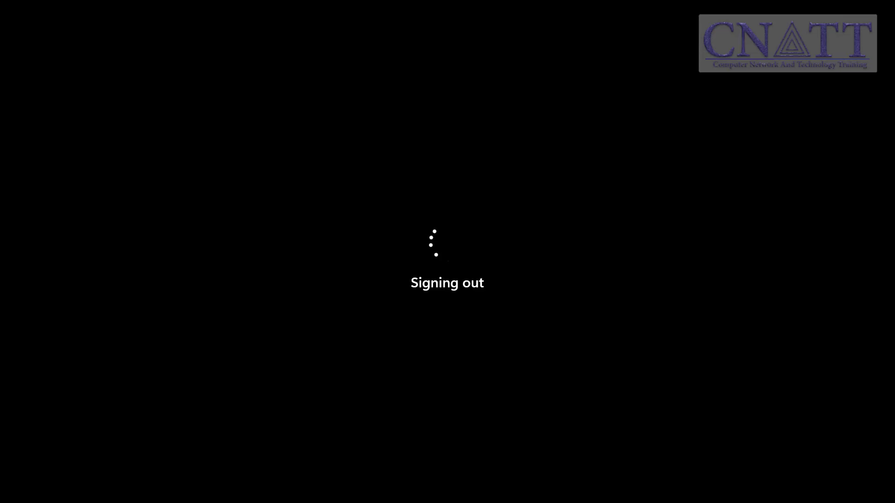
{"action": "key", "text": "space"}
{"action": "type", "text": "1234"}
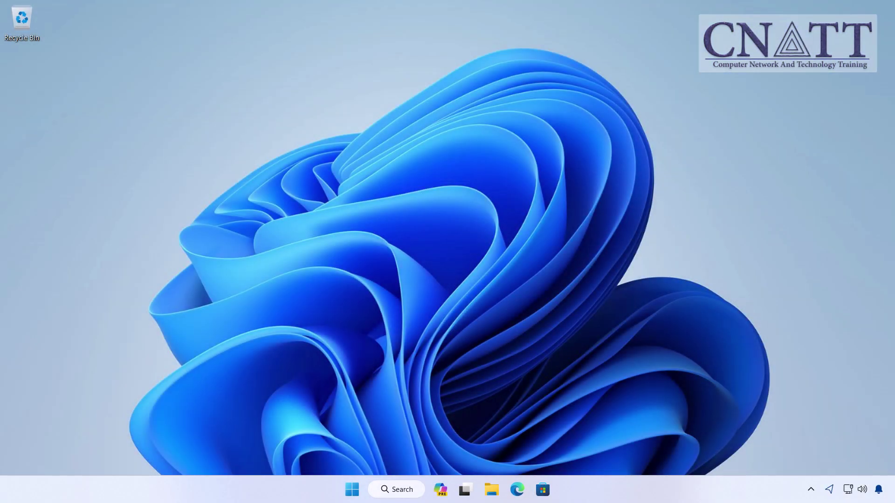
{"action": "left_click", "coordinate": [352, 489]}
{"action": "left_click", "coordinate": [336, 450]}
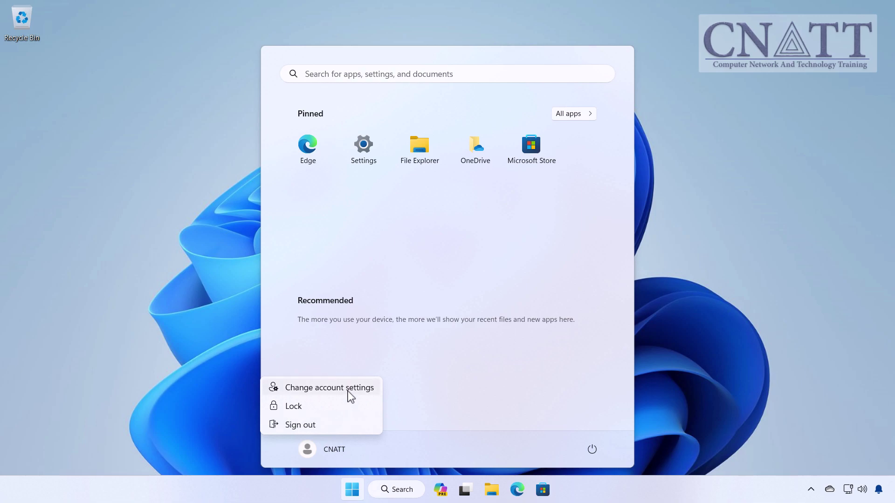
Open Change account settings to show CNATT as a Local Account with Administrator rights.
{"action": "left_click", "coordinate": [348, 391]}
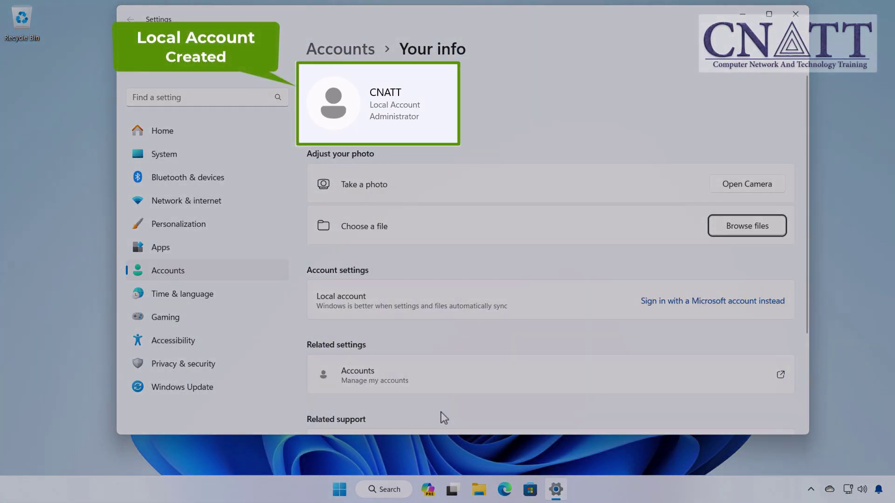